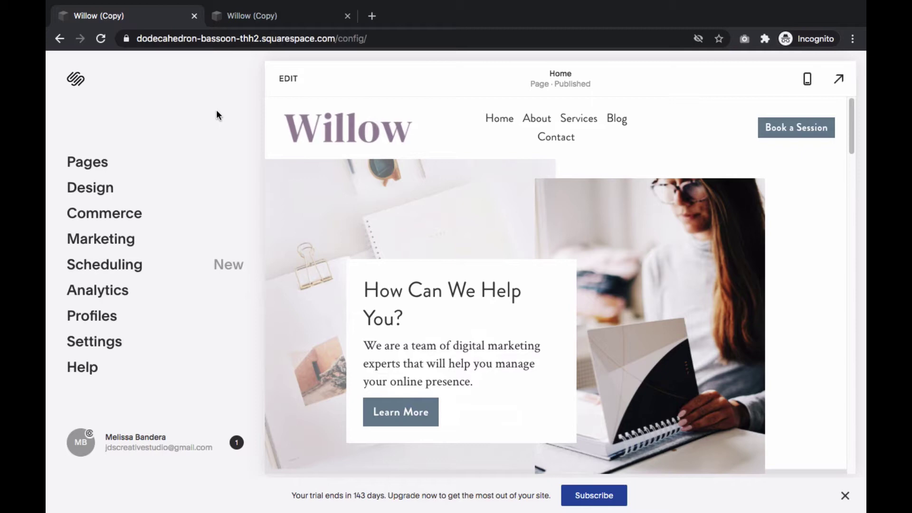
Step: Create a new blank page under Not Linked and title it '404 Error'
click(291, 16)
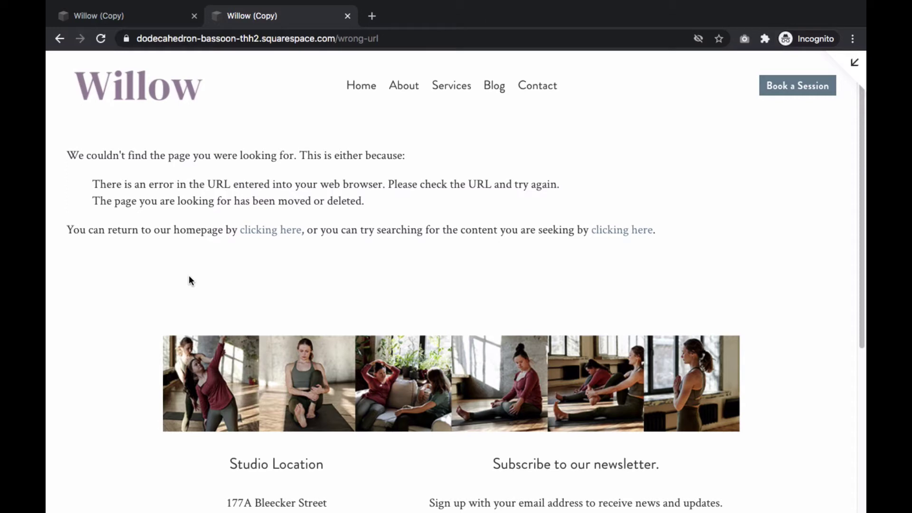
click(126, 17)
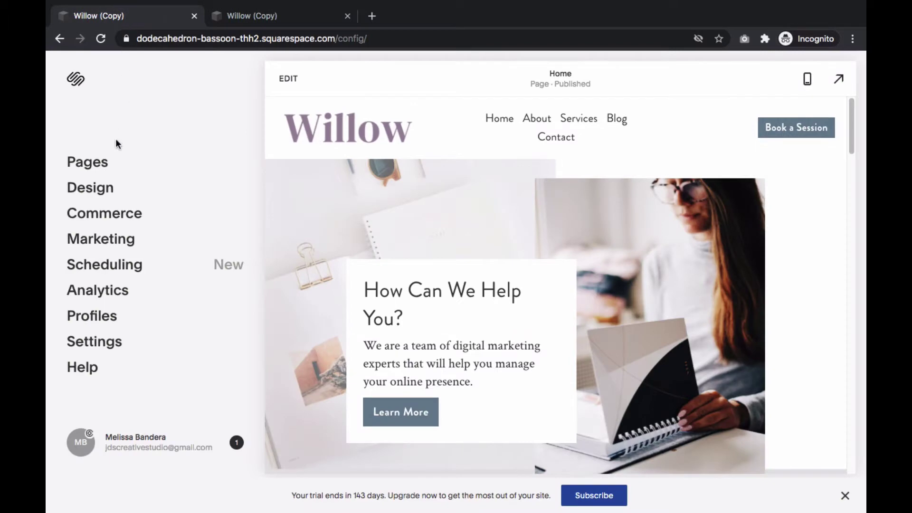
click(92, 165)
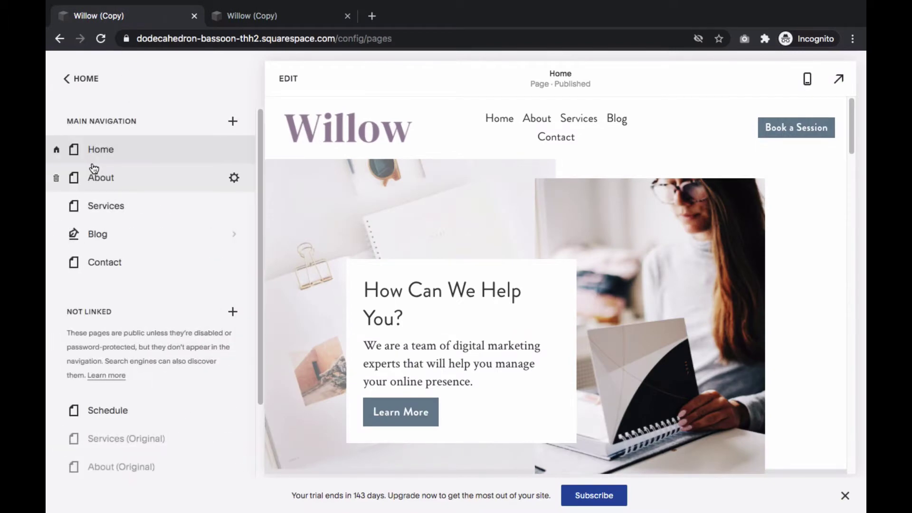
click(233, 311)
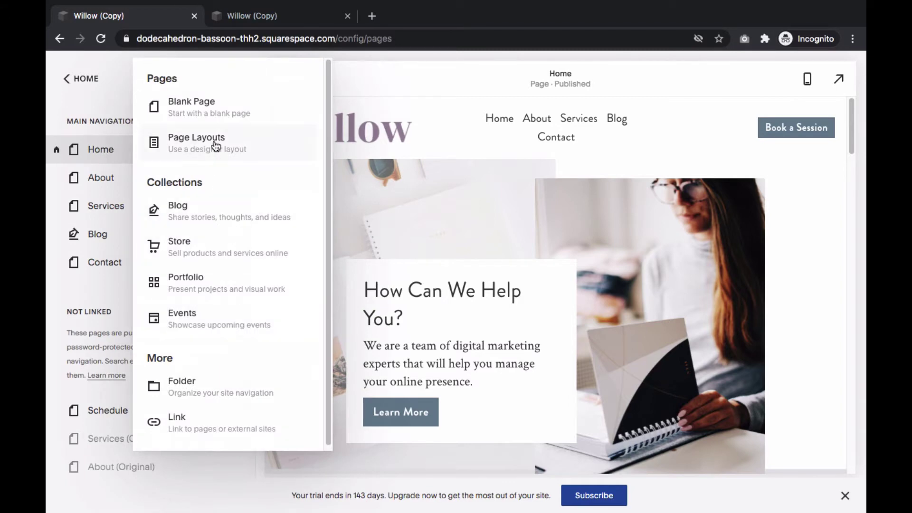
click(207, 108)
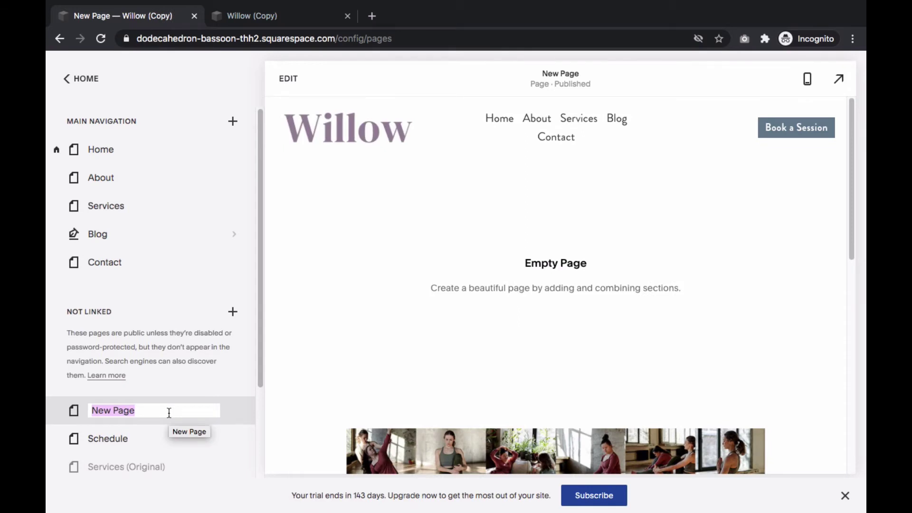
text(404 )
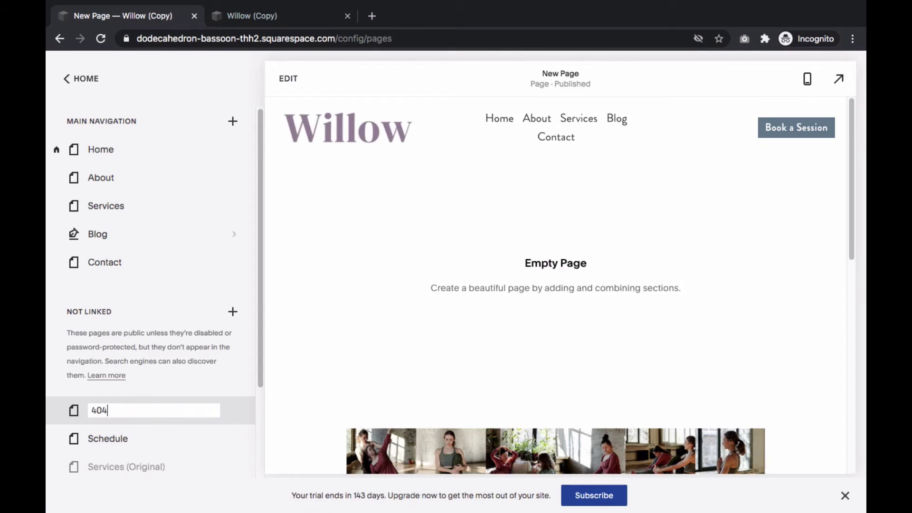
text(Error)
key(Return)
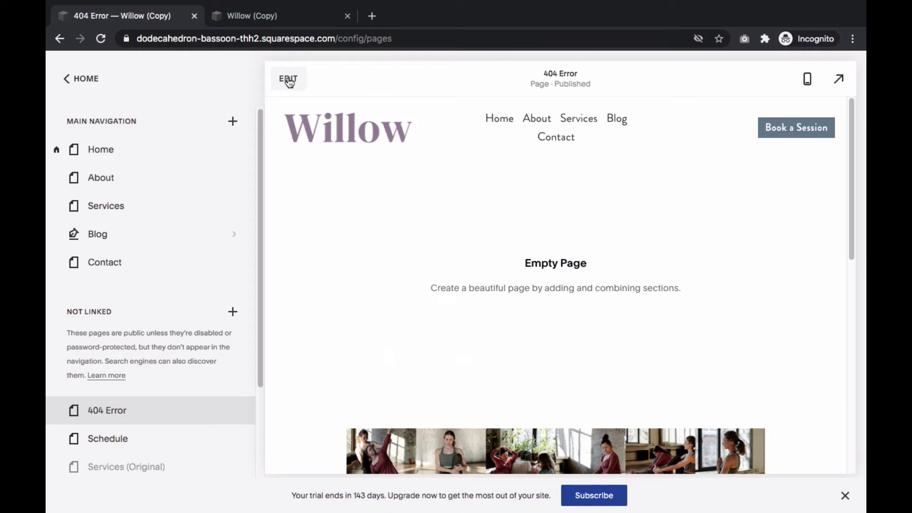
Step: Add a blank section with S height and S content width
click(289, 80)
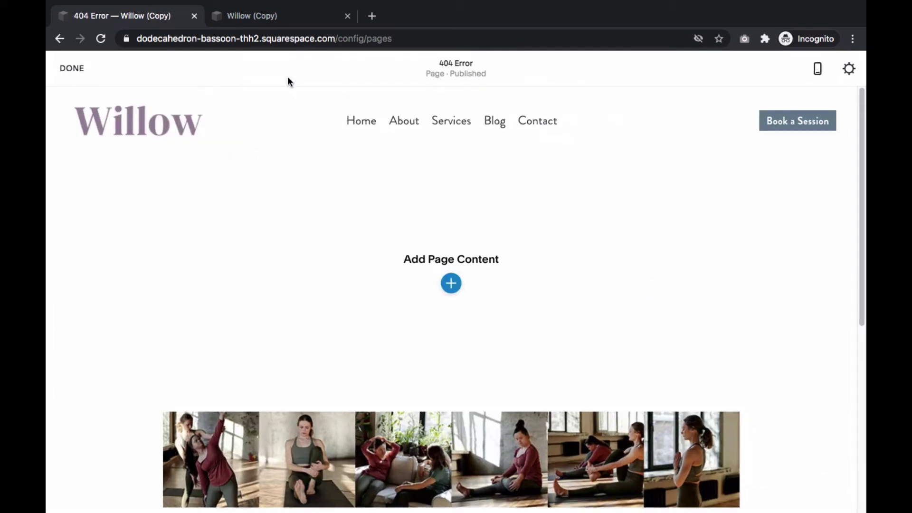
click(451, 284)
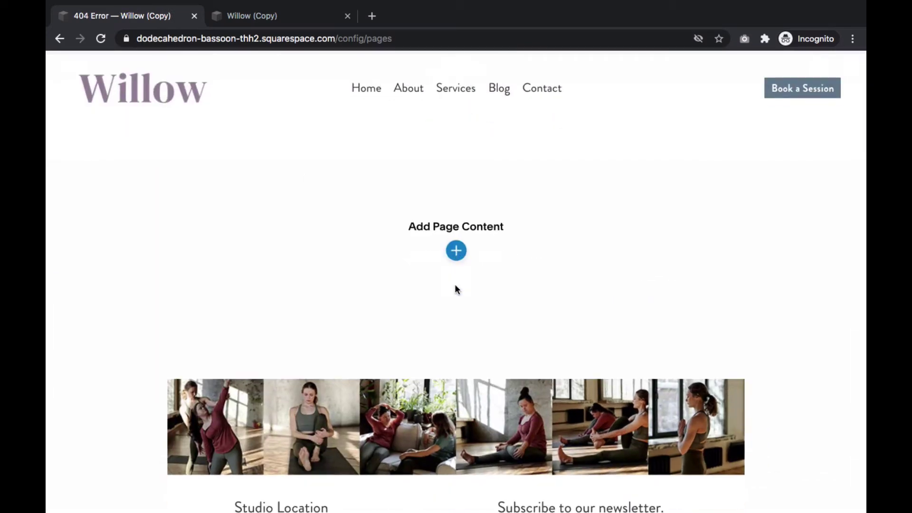
click(155, 222)
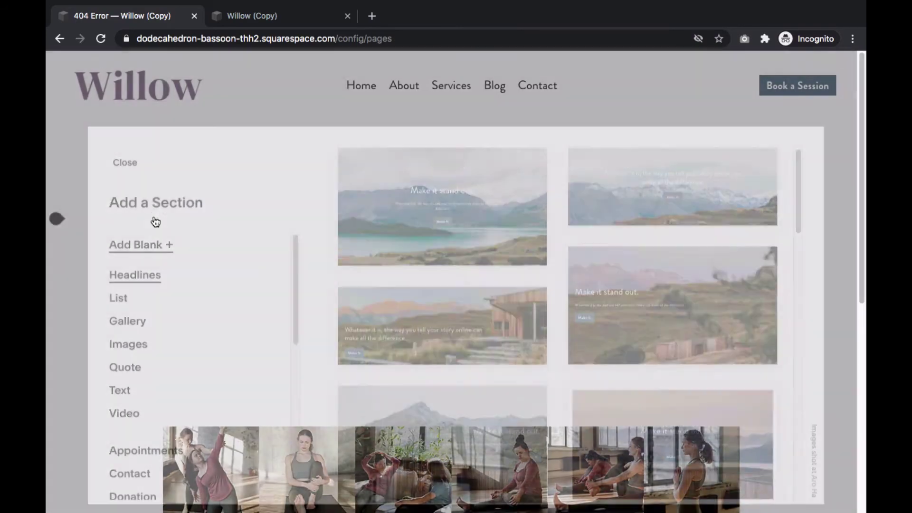
click(722, 184)
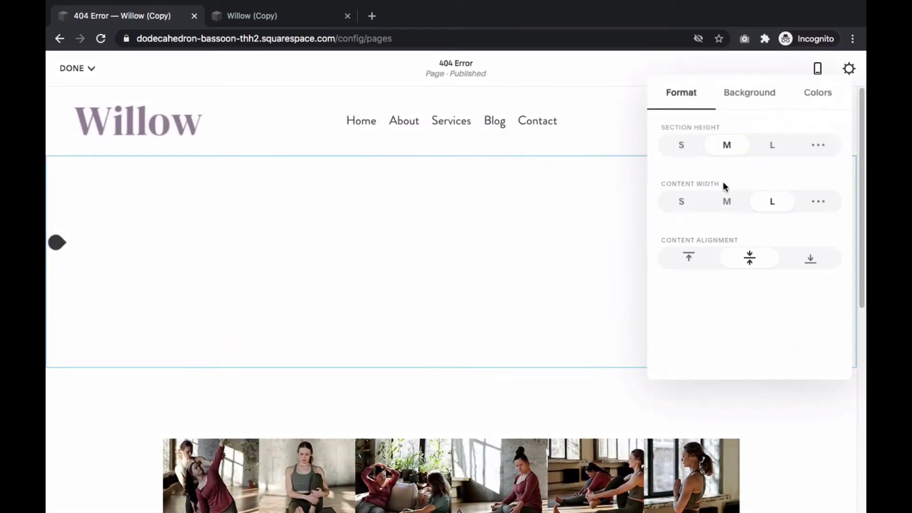
click(682, 145)
click(682, 203)
Step: Give the section the notebook photo background, 0% overlay opacity and the Light Minimal colour theme
click(746, 97)
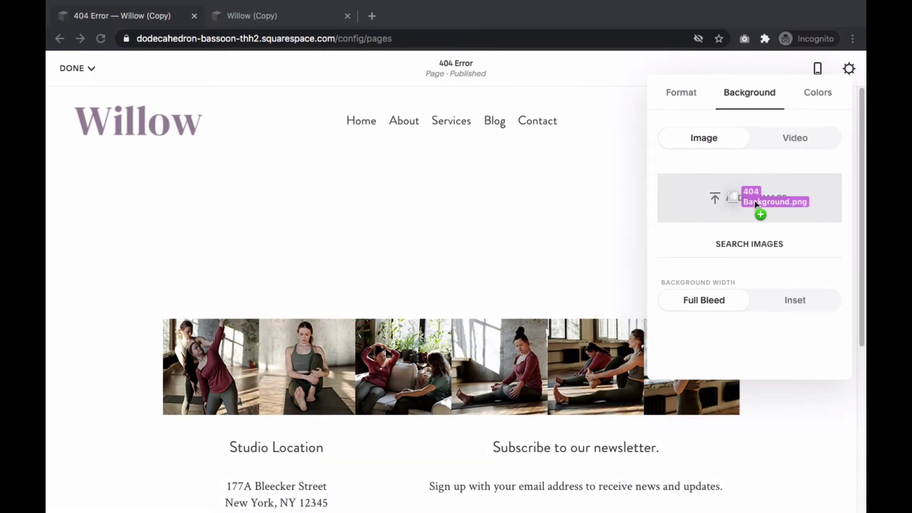
drag(143, 305, 754, 200)
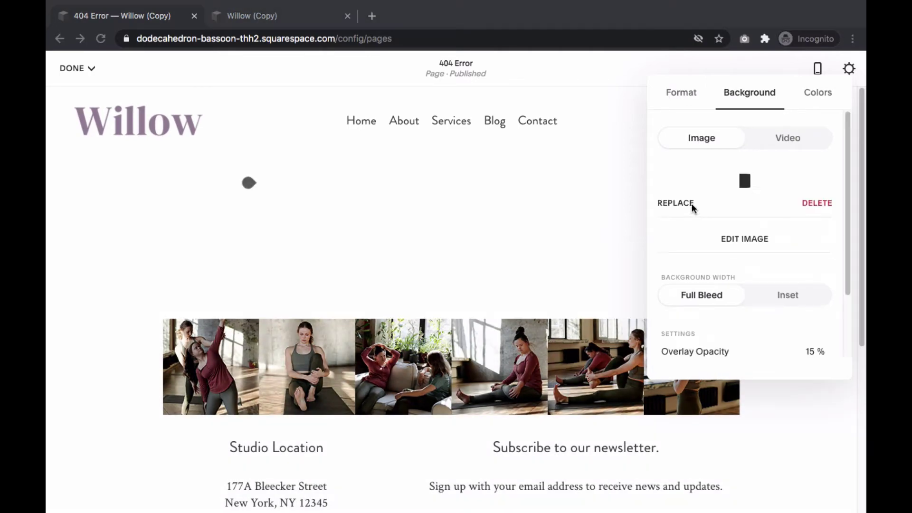
scroll(660, 213, down, 3)
scroll(670, 237, down, 1)
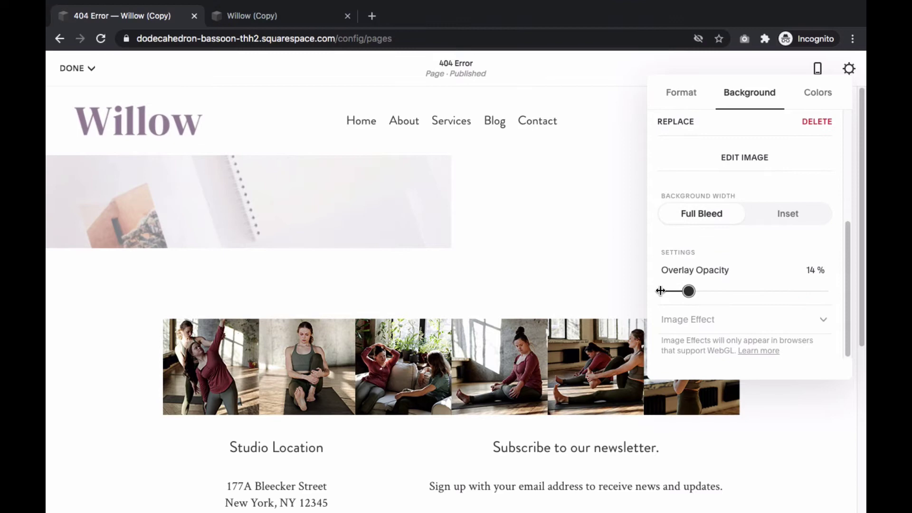
drag(690, 291, 661, 291)
scroll(764, 256, up, 5)
click(817, 93)
click(723, 243)
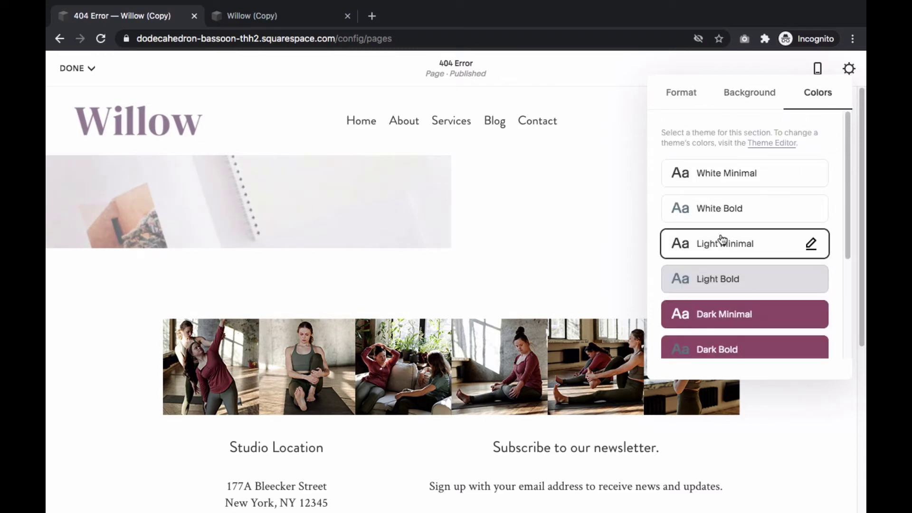
click(273, 200)
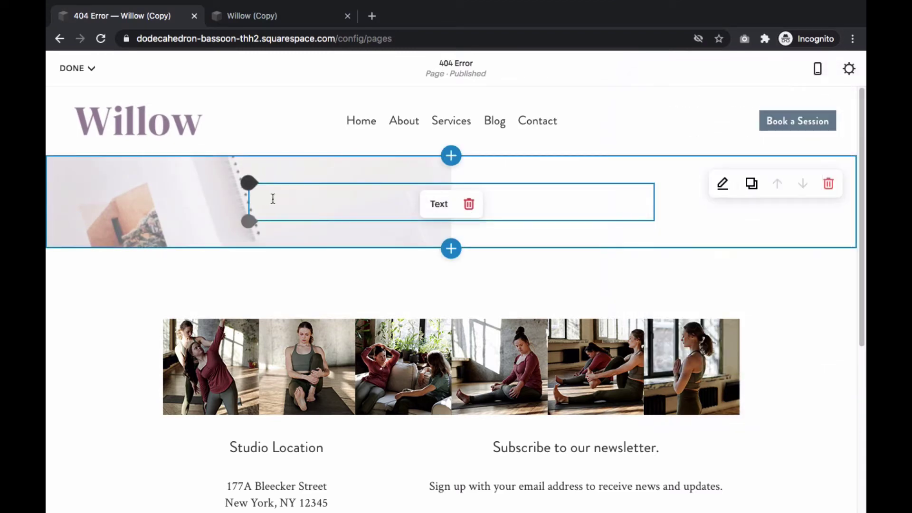
Step: Add an image block showing 404 Graphic.png
click(249, 183)
click(438, 167)
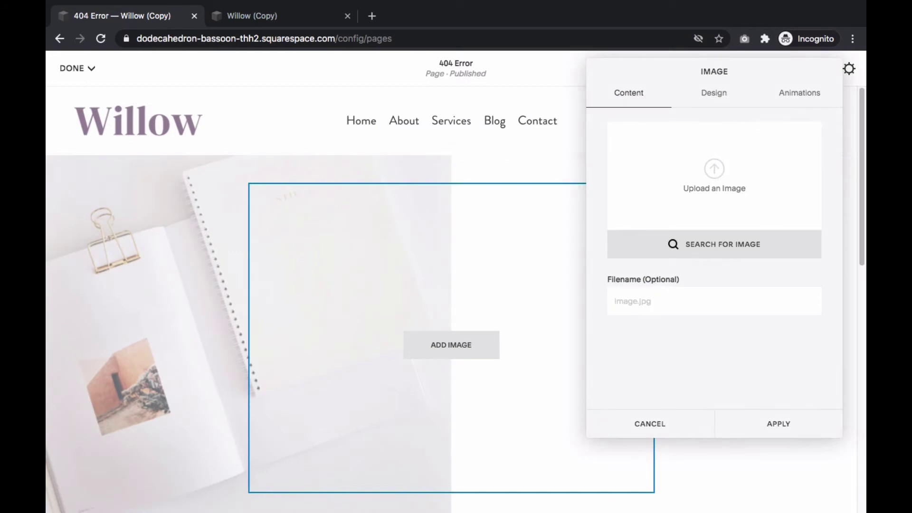
drag(740, 208, 722, 188)
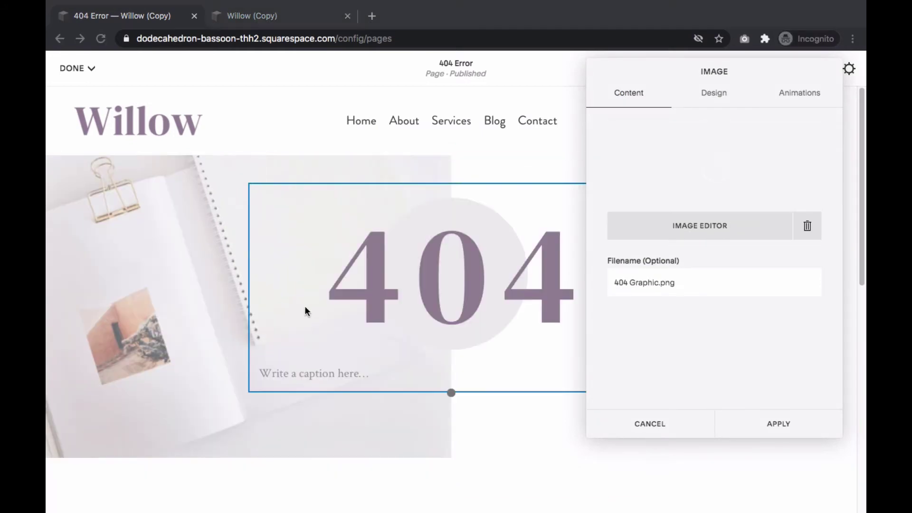
click(777, 425)
Step: Paste the text, split it, and make 'Oh no! Something's missing.' a centred Heading 2
click(295, 426)
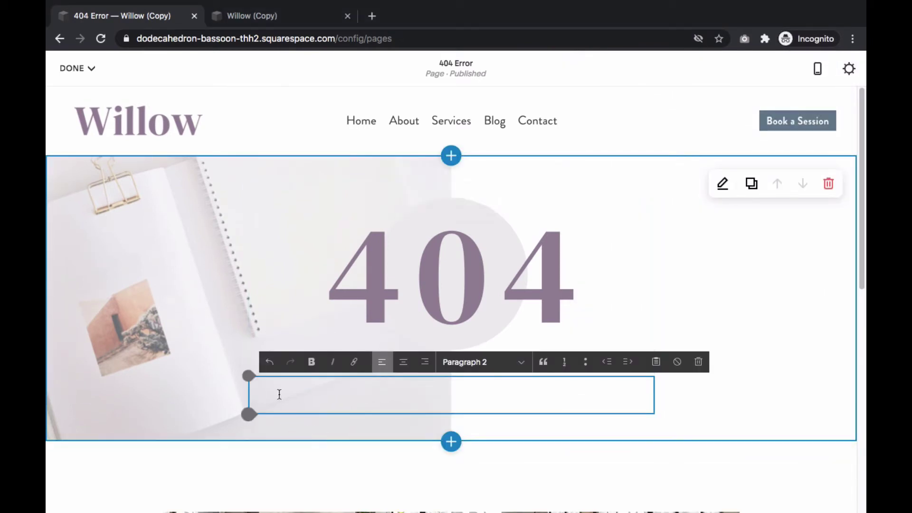
right_click(279, 387)
click(307, 403)
click(399, 399)
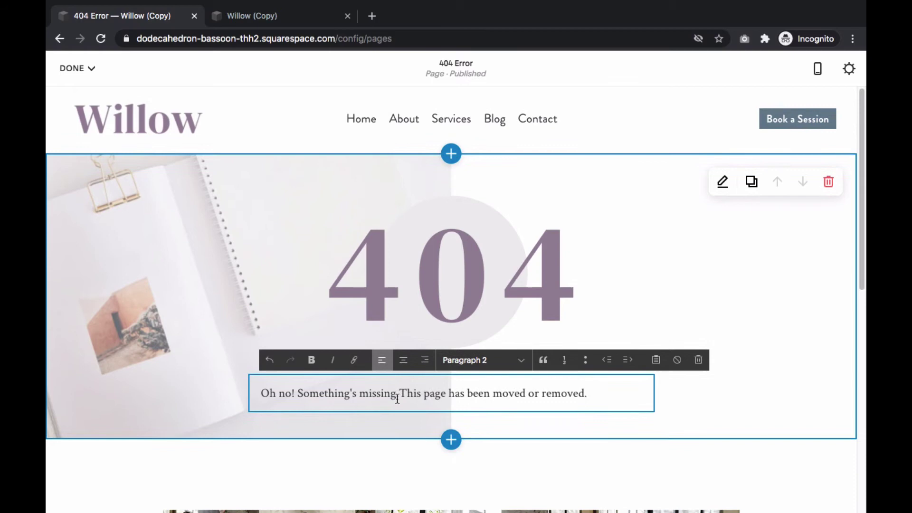
key(Return)
drag(399, 394, 253, 396)
click(452, 361)
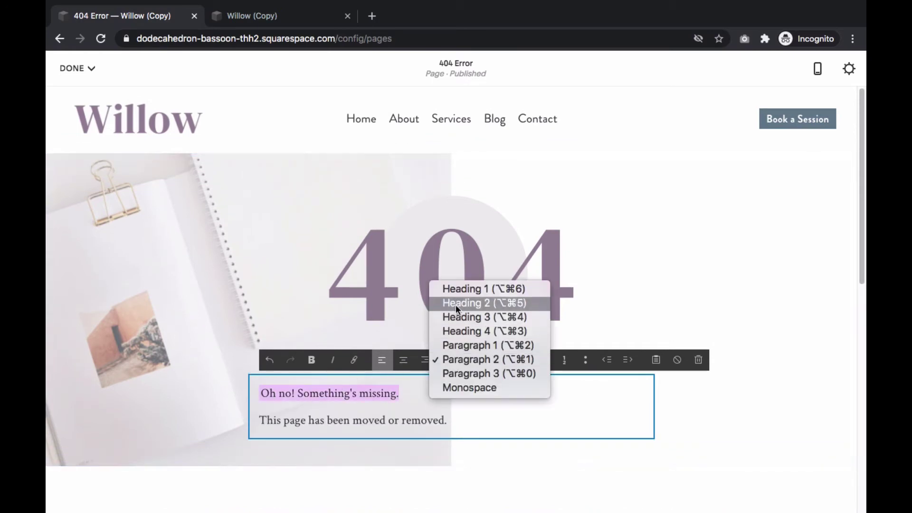
click(455, 304)
click(395, 362)
scroll(395, 363, down, 1)
Step: Style the second line as centred Paragraph 1 text
click(409, 401)
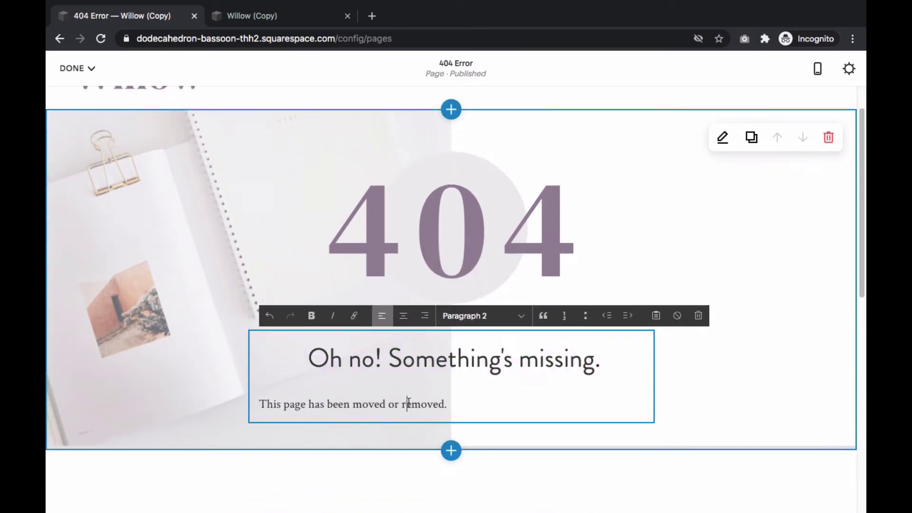
drag(448, 403, 250, 404)
click(403, 315)
click(464, 316)
click(466, 300)
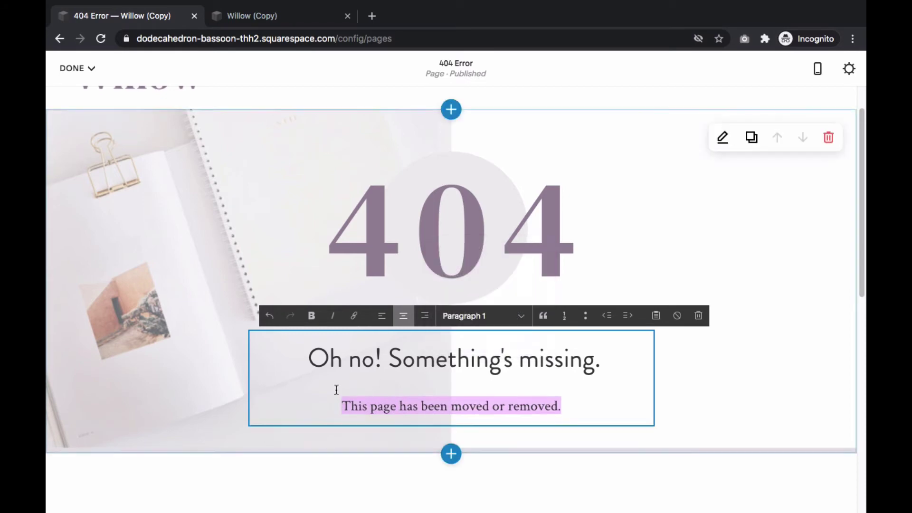
scroll(260, 344, down, 1)
click(254, 349)
Step: Add two spacer blocks below the text to form a two-column row
click(249, 348)
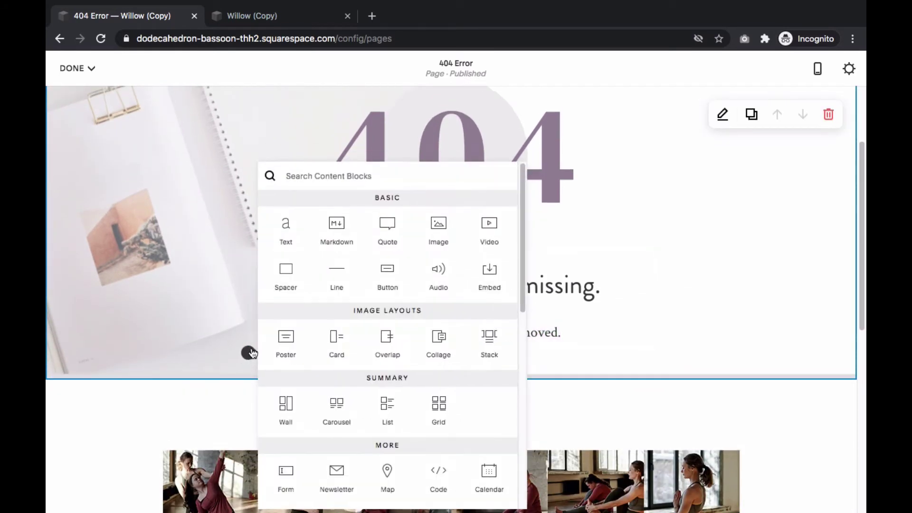
click(285, 274)
click(249, 350)
click(279, 286)
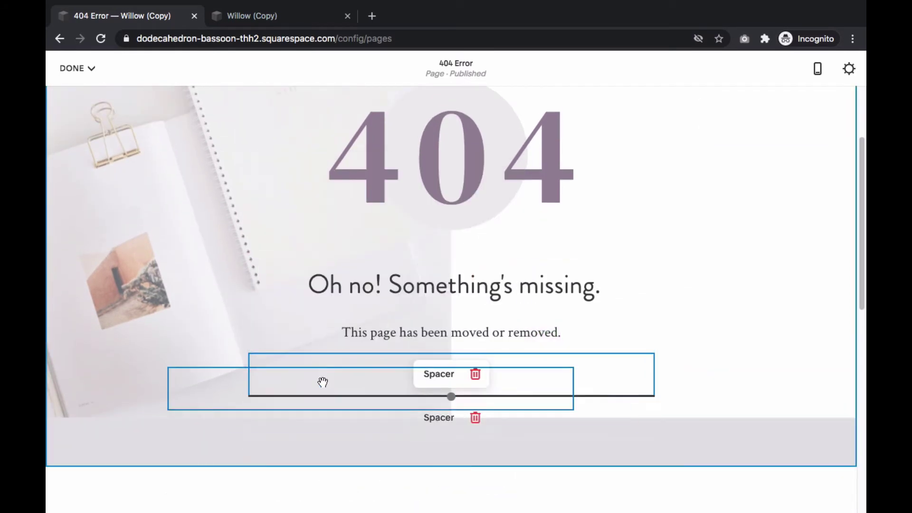
drag(428, 373, 229, 373)
Step: Add a Take Me Home button linked to the home page
click(249, 354)
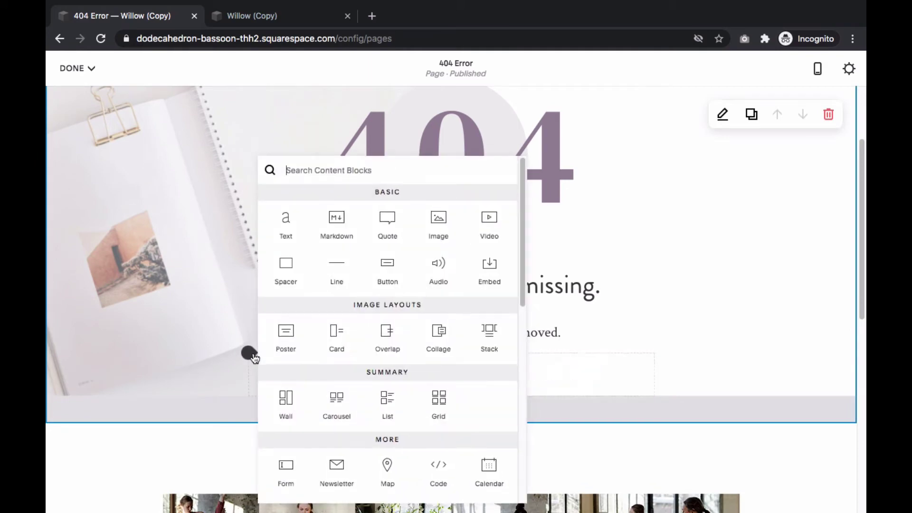
click(386, 270)
text(Take M)
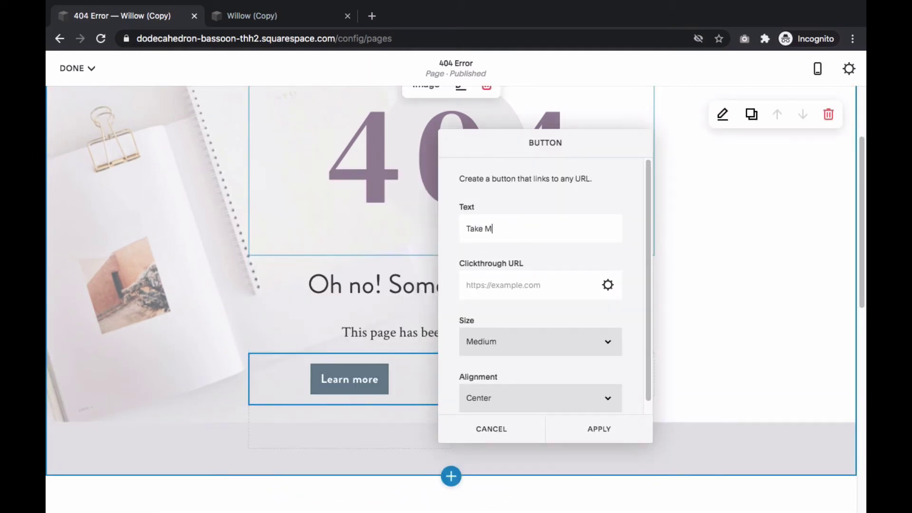
text(e Home)
click(607, 284)
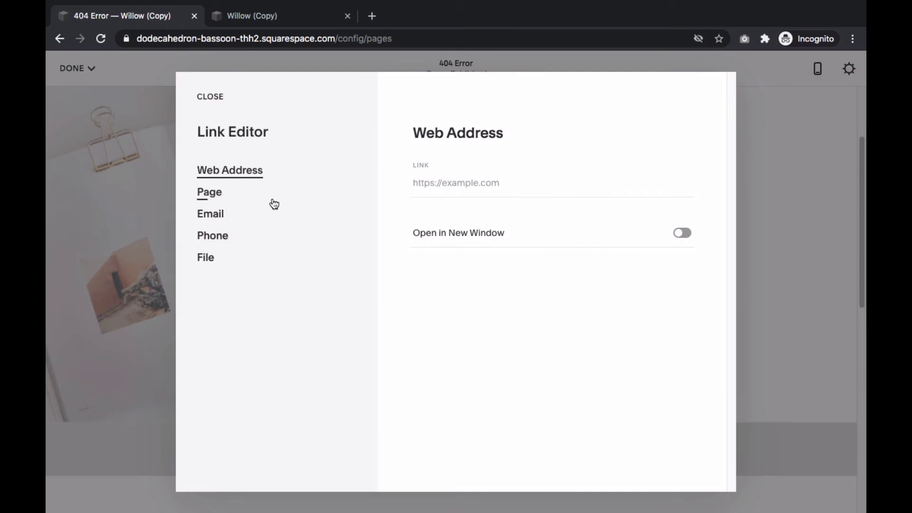
click(214, 193)
click(427, 205)
click(443, 242)
click(207, 97)
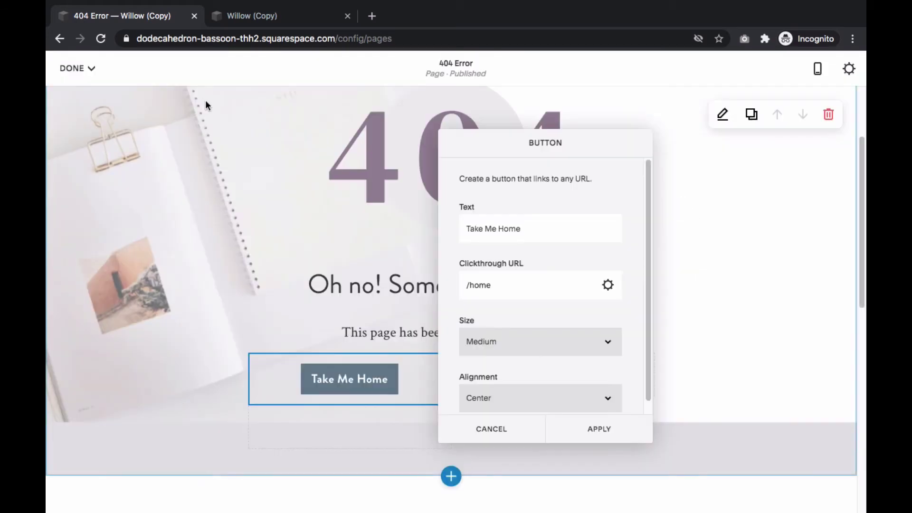
click(580, 433)
Step: Add a Visit The Blog button beside it linked to the blog page
click(452, 352)
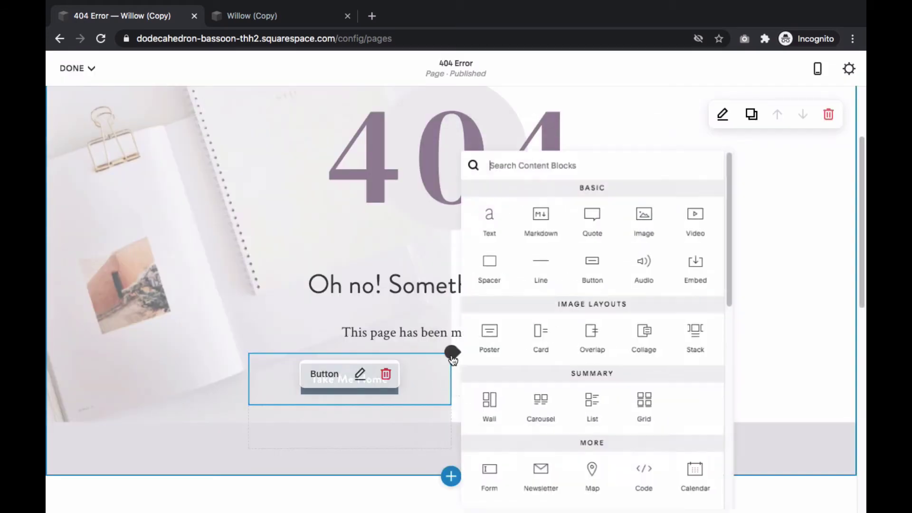
click(602, 269)
key(ctrl+a)
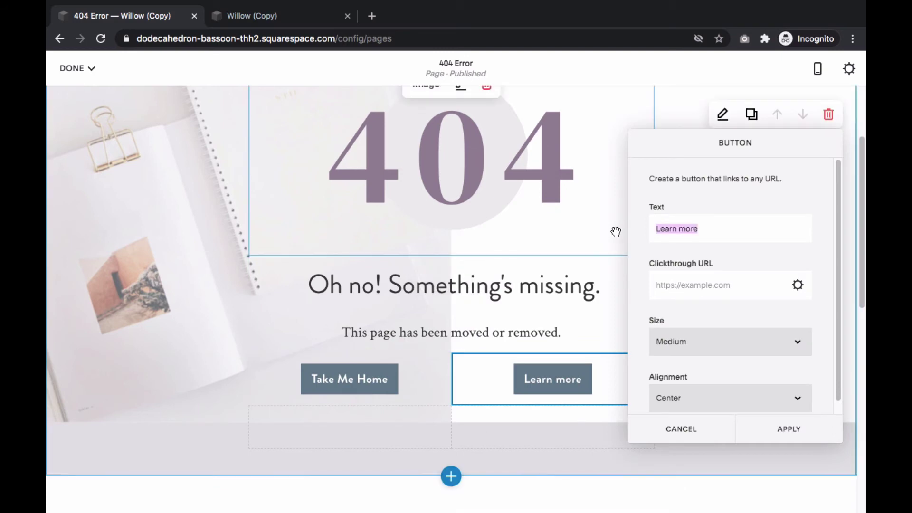
text(Visit the)
text(The Blog)
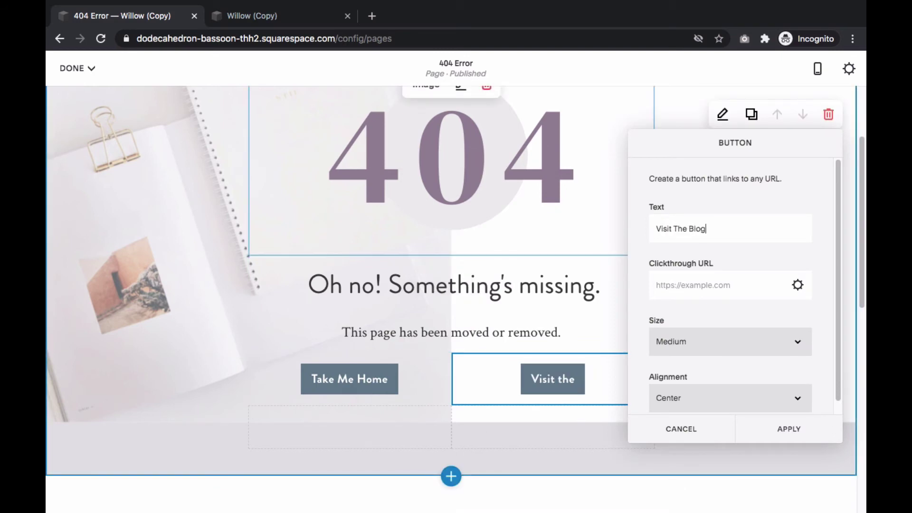
click(797, 284)
click(229, 197)
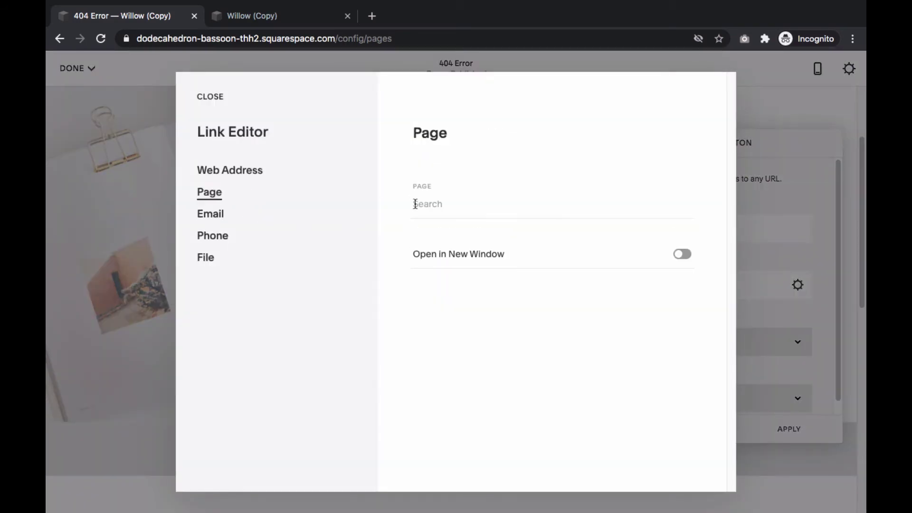
click(459, 356)
click(207, 97)
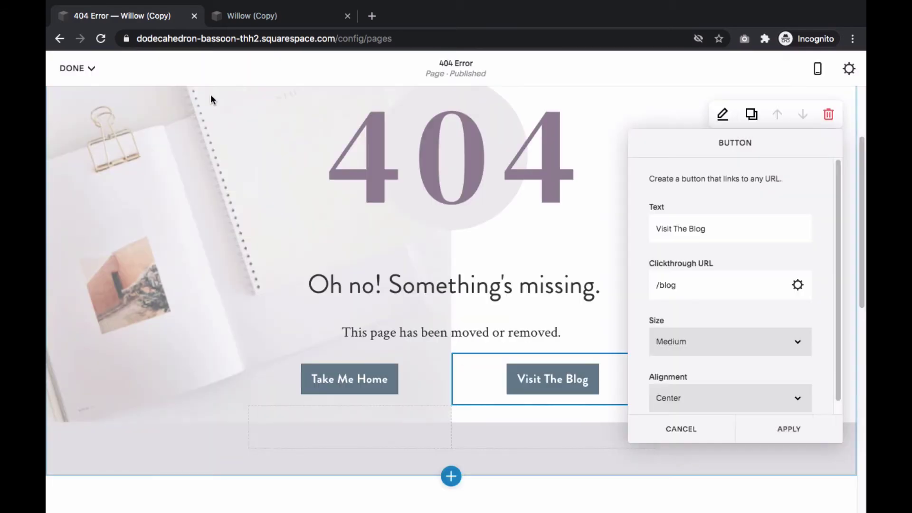
click(789, 429)
scroll(376, 339, down, 2)
Step: Delete the leftover spacer blocks and save the page
click(374, 339)
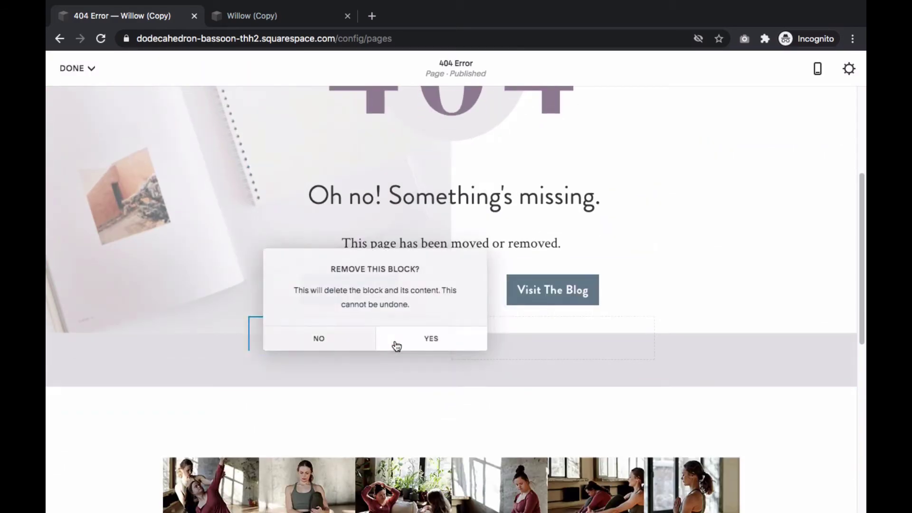
click(576, 338)
click(605, 346)
scroll(154, 289, up, 3)
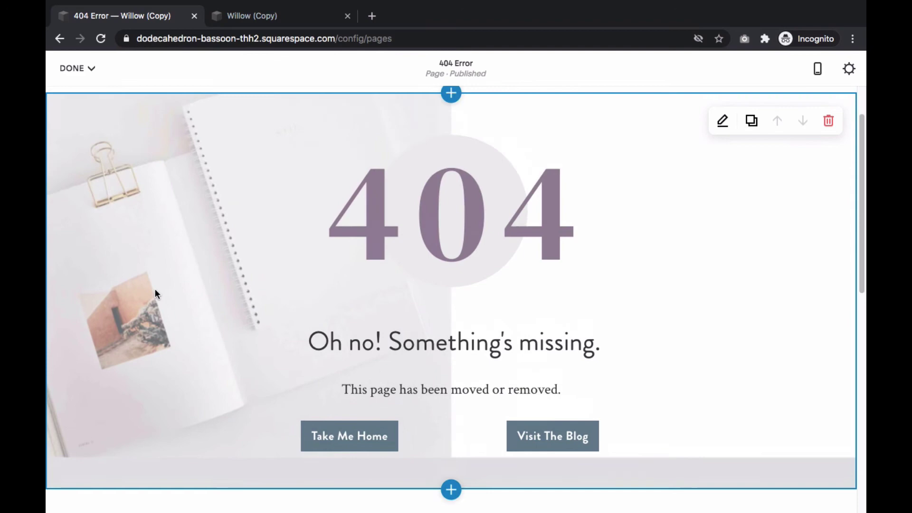
scroll(155, 288, up, 2)
click(72, 67)
click(79, 95)
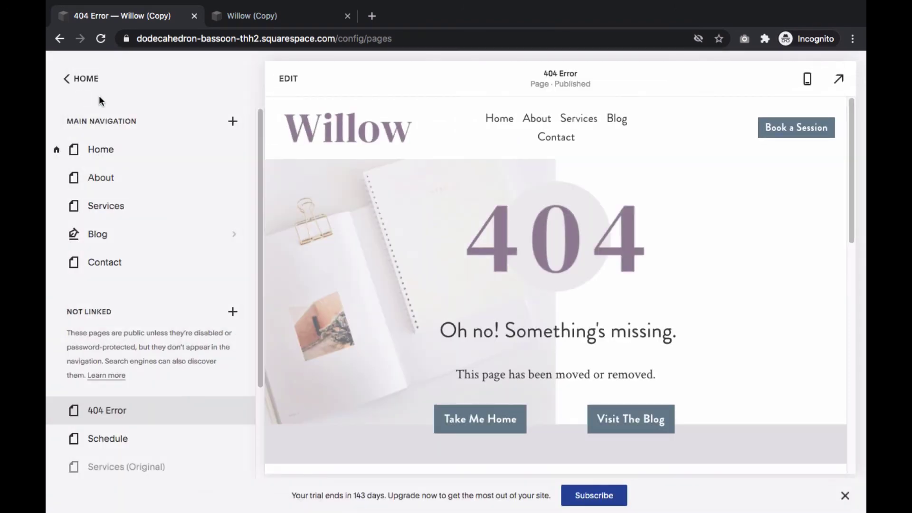
Step: In Design > 404 Page, select the 404 Error page and save
click(79, 78)
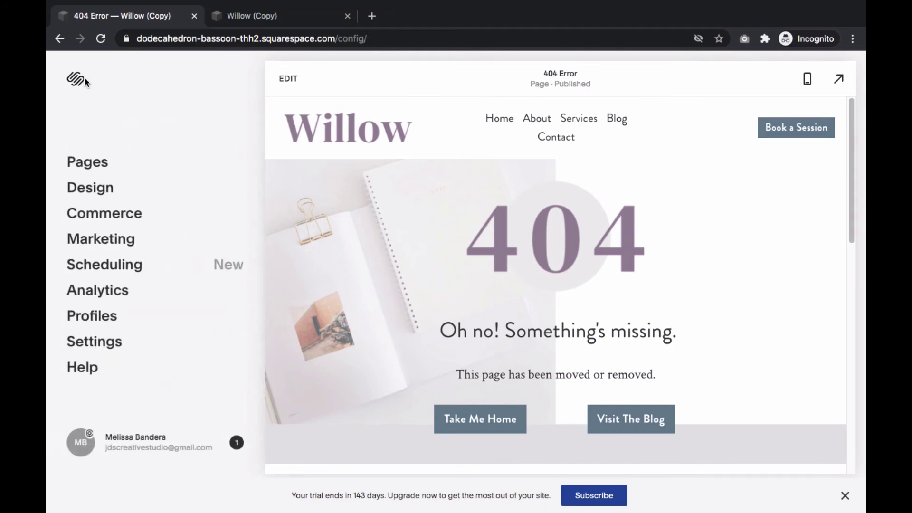
click(98, 195)
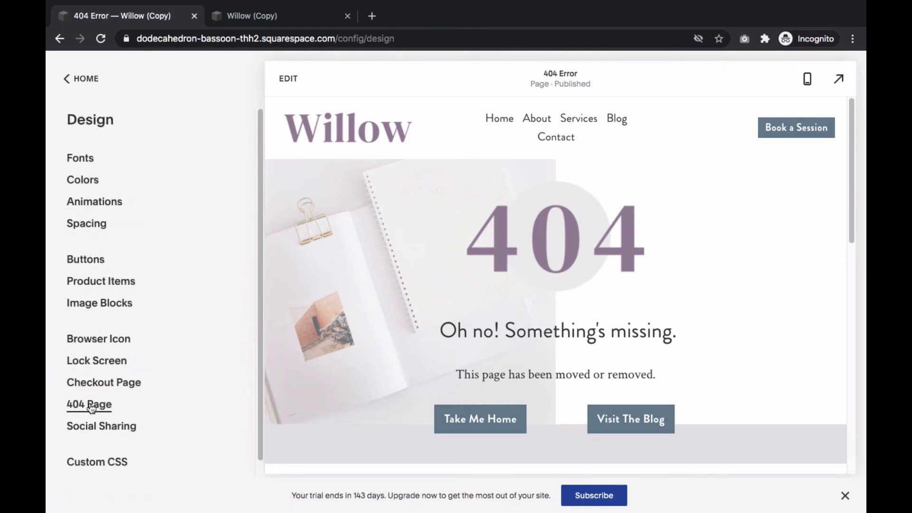
click(91, 408)
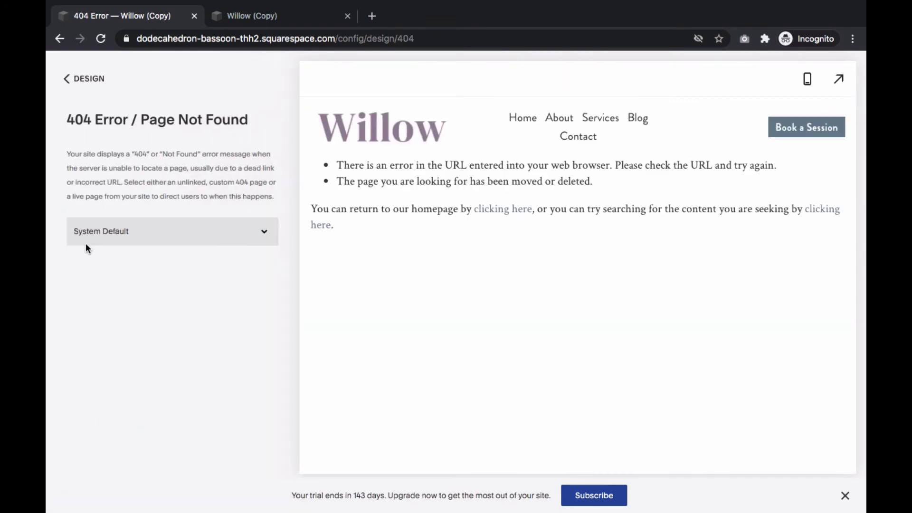
click(203, 242)
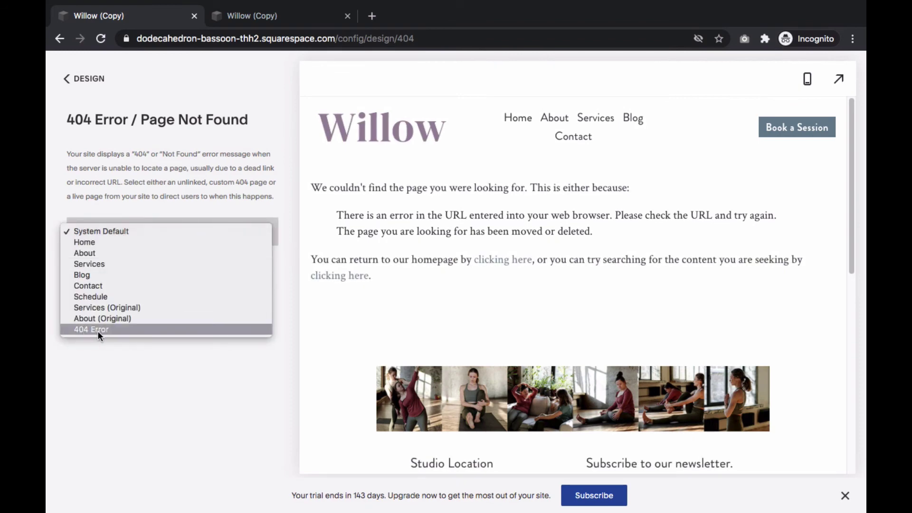
click(141, 331)
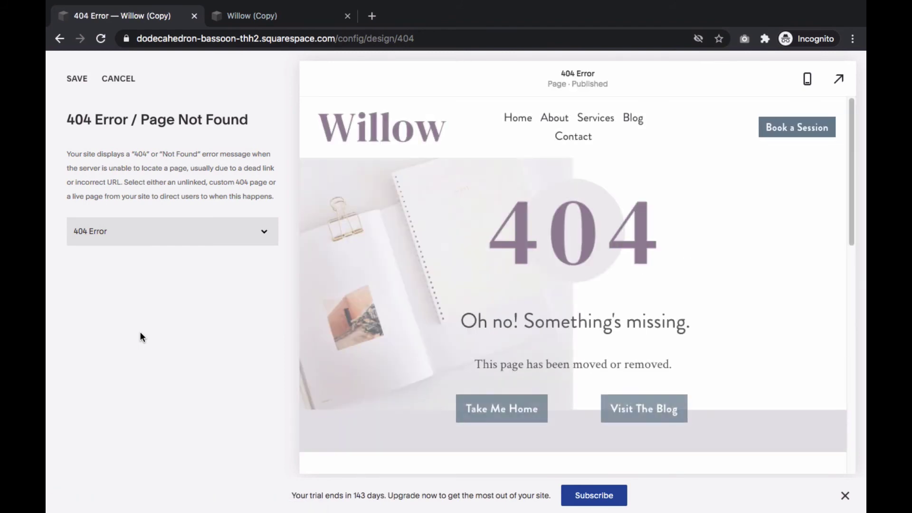
click(74, 87)
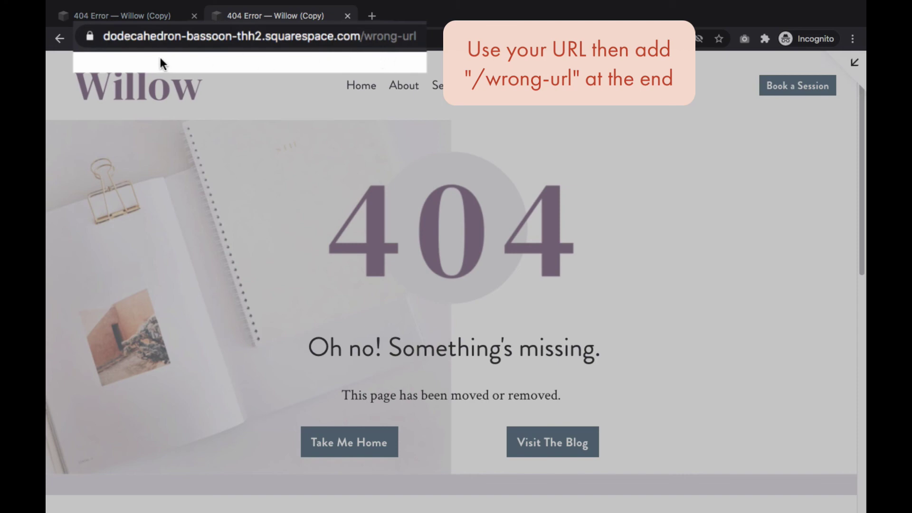
scroll(313, 89, down, 1)
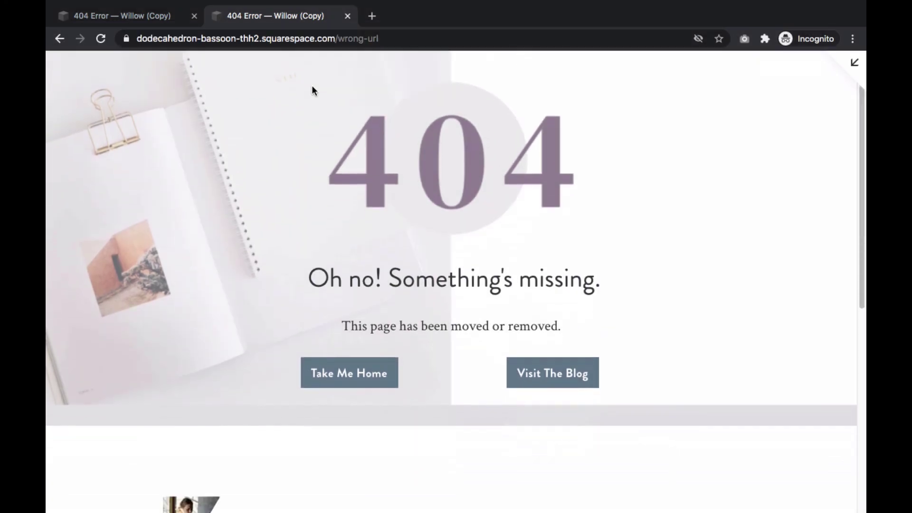
scroll(312, 85, down, 2)
scroll(313, 86, up, 2)
scroll(312, 86, up, 1)
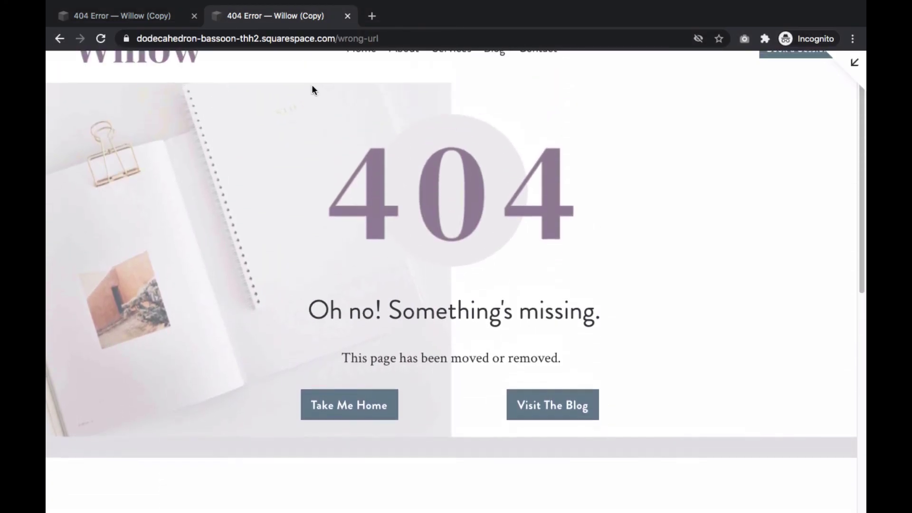
scroll(312, 86, up, 1)
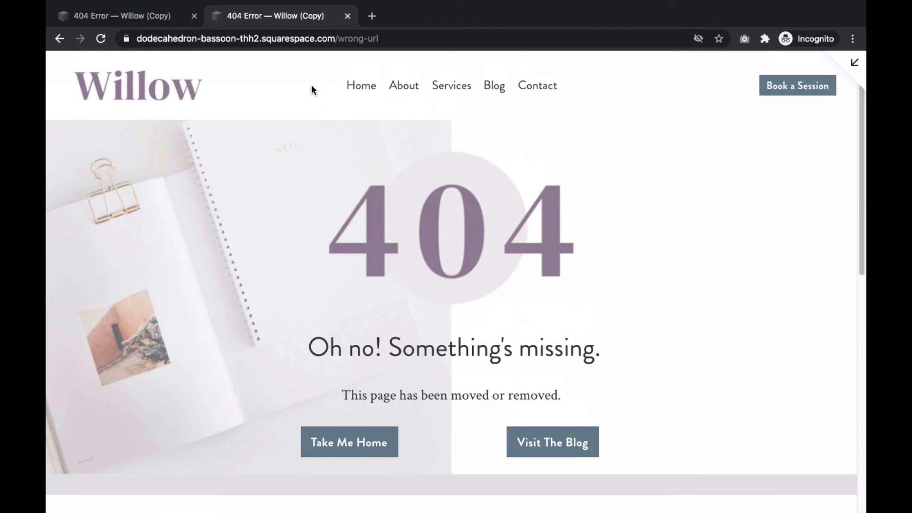